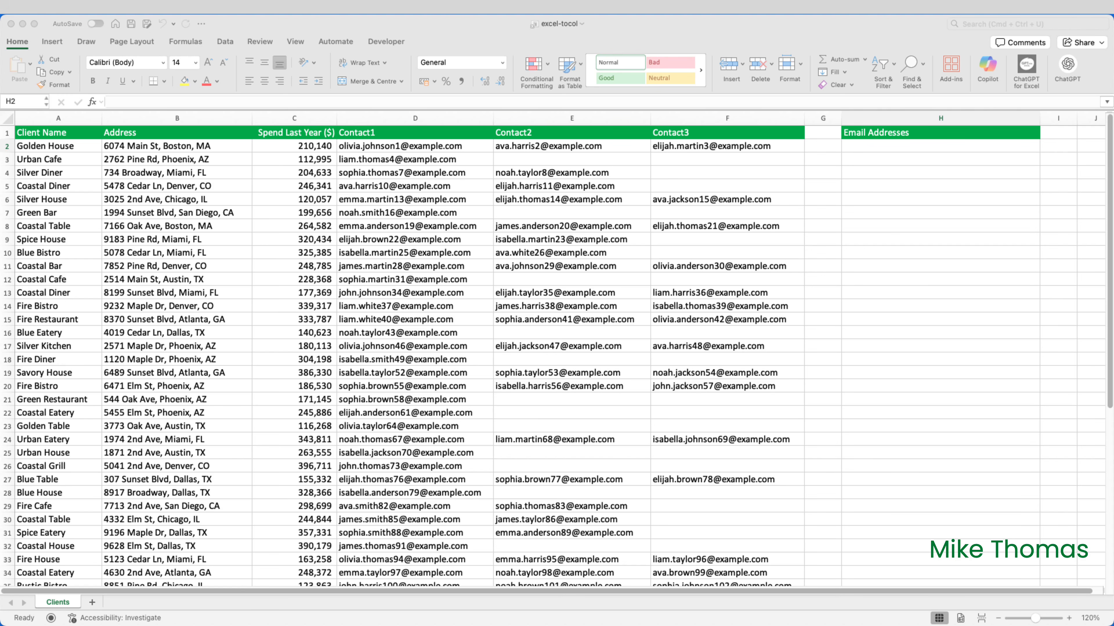
Start a TOCOL formula in cell H2 with the contact range D2:F51 as its array.
{"action": "left_click", "coordinate": [918, 147]}
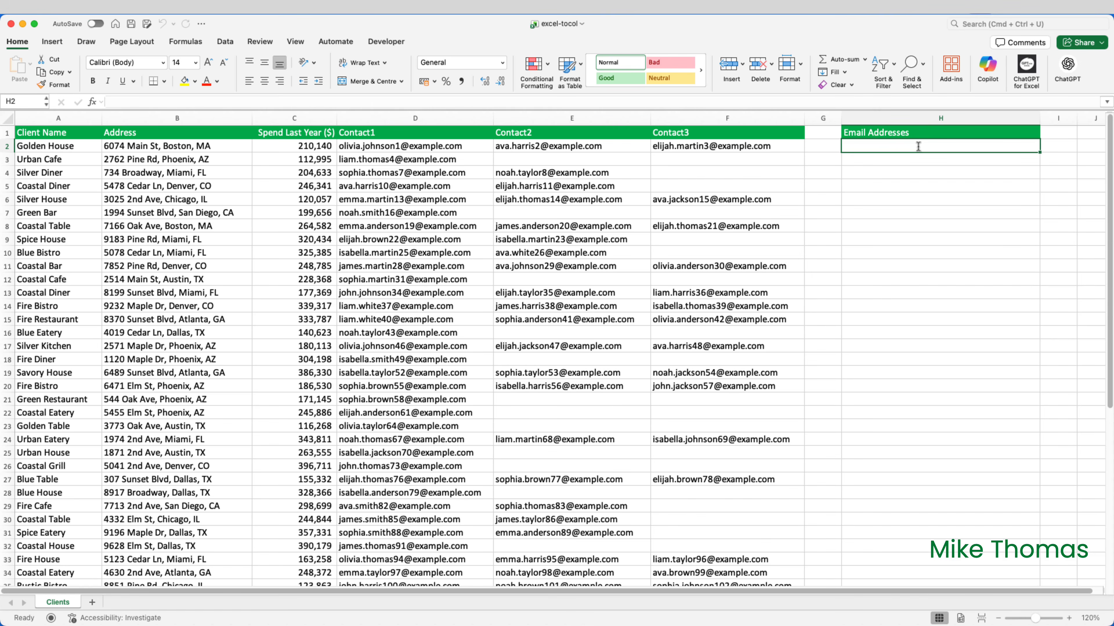
{"action": "type", "text": "=TO"}
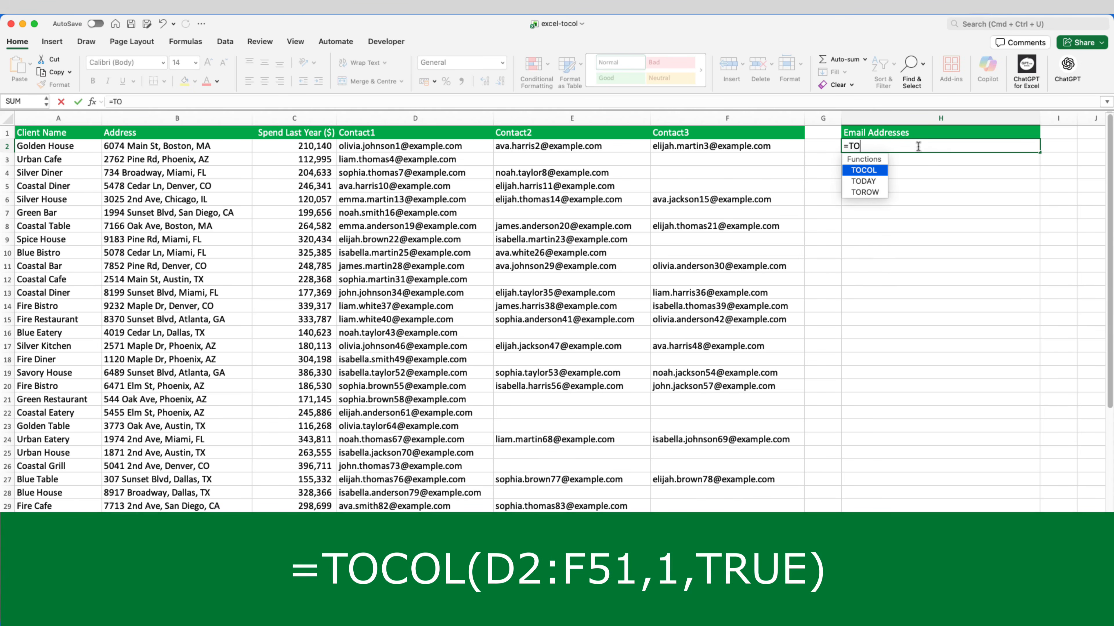
{"action": "key", "text": "Tab"}
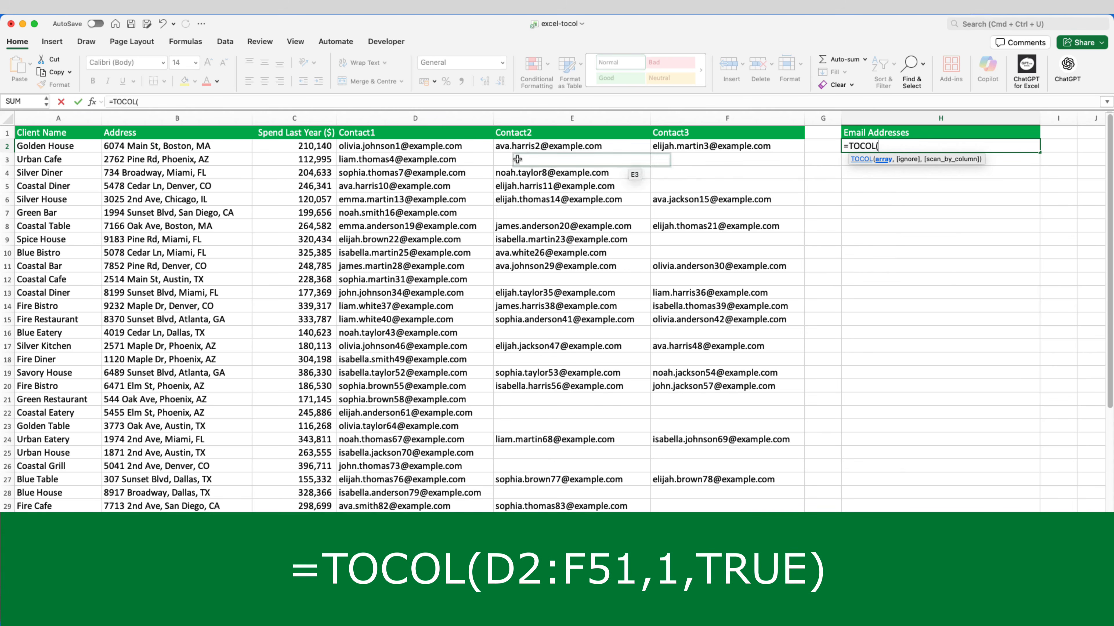
{"action": "mouse_move", "coordinate": [397, 146]}
{"action": "left_mouse_down"}
{"action": "mouse_move", "coordinate": [645, 164]}
{"action": "mouse_move", "coordinate": [710, 184]}
{"action": "mouse_move", "coordinate": [715, 546]}
{"action": "left_mouse_up"}
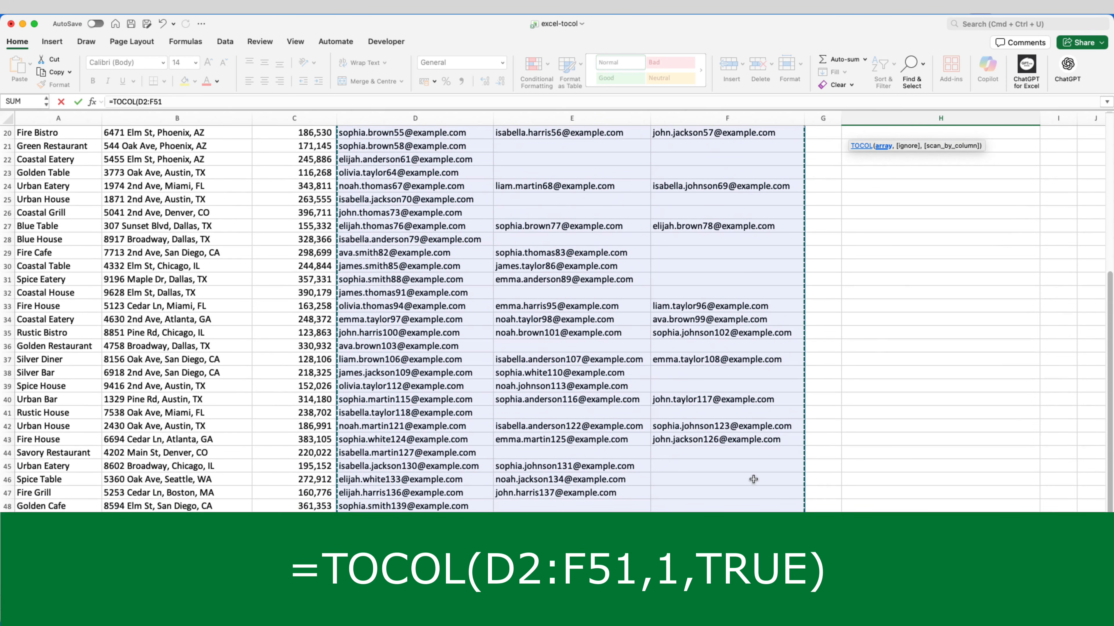
{"action": "scroll", "coordinate": [901, 193], "scroll_direction": "up", "scroll_amount": 2}
{"action": "scroll", "coordinate": [904, 170], "scroll_direction": "up", "scroll_amount": 5}
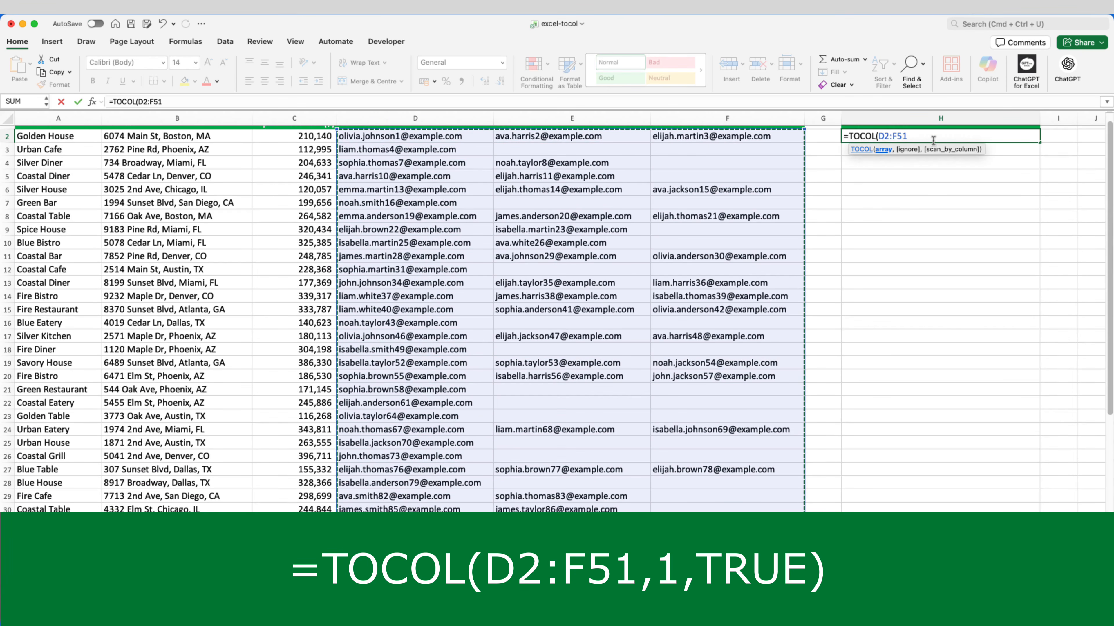
Complete the TOCOL formula with ignore set to 1 for blanks and scan_by_column set to TRUE, and enter it.
{"action": "type", "text": ","}
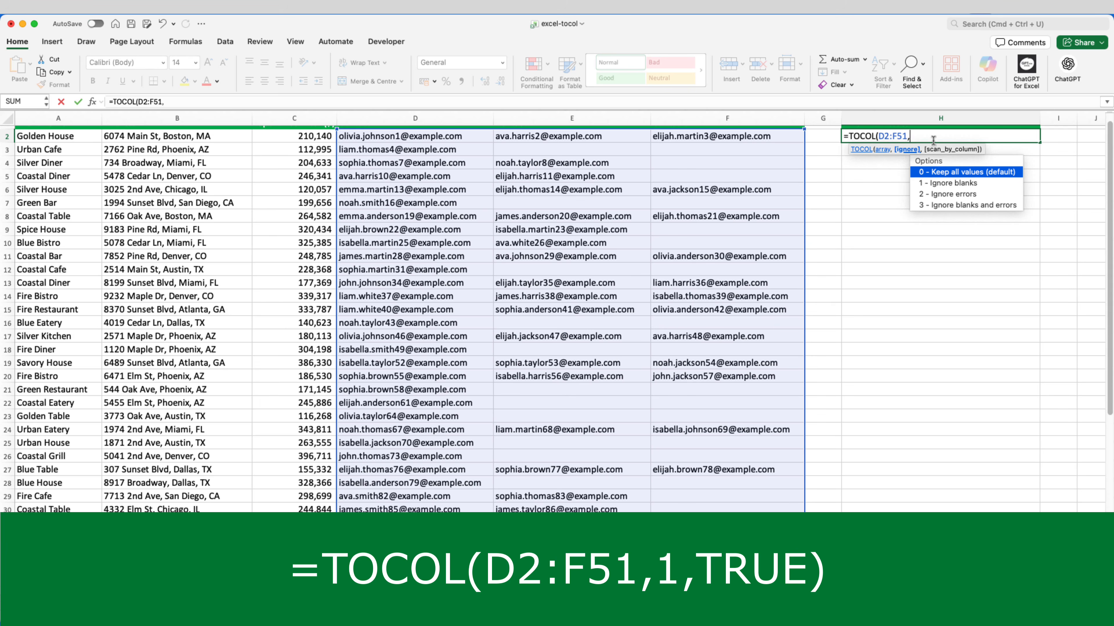
{"action": "type", "text": "1"}
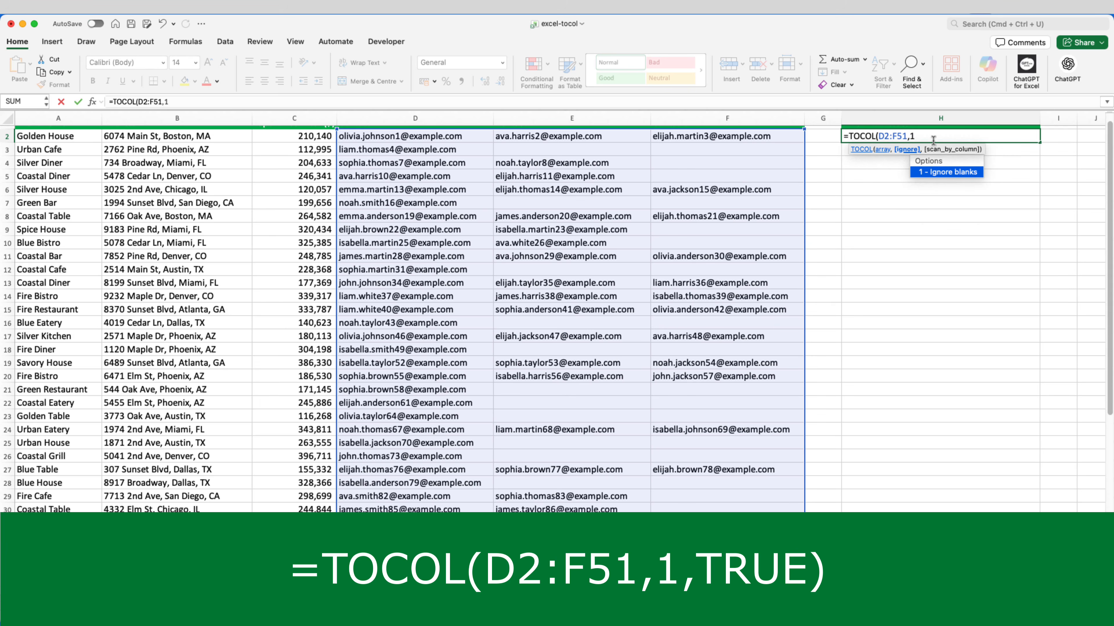
{"action": "type", "text": ","}
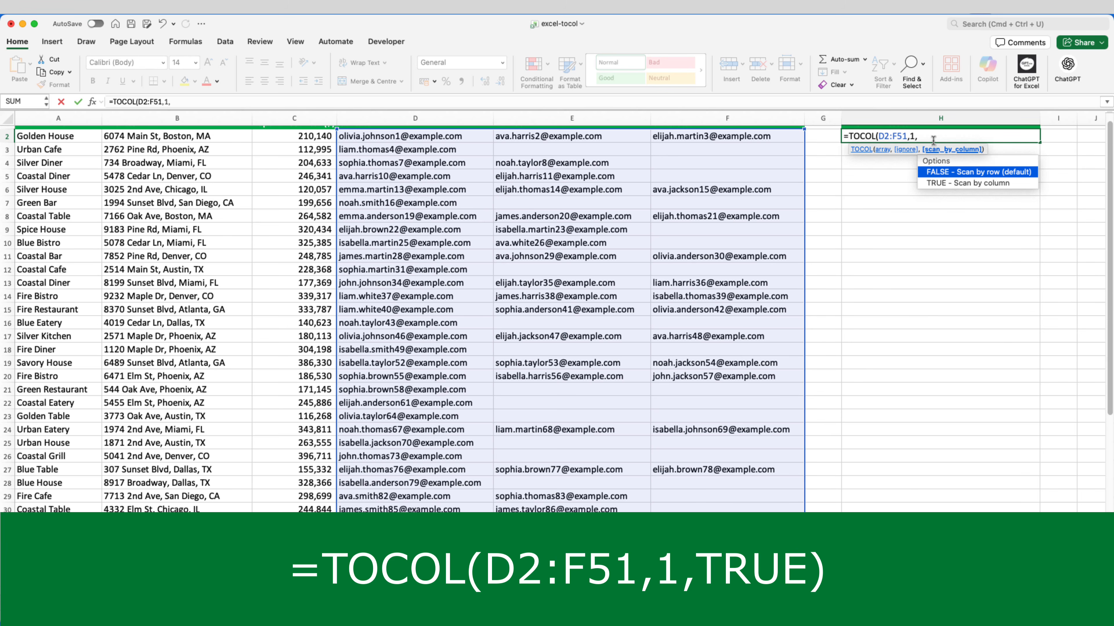
{"action": "double_click", "coordinate": [940, 184]}
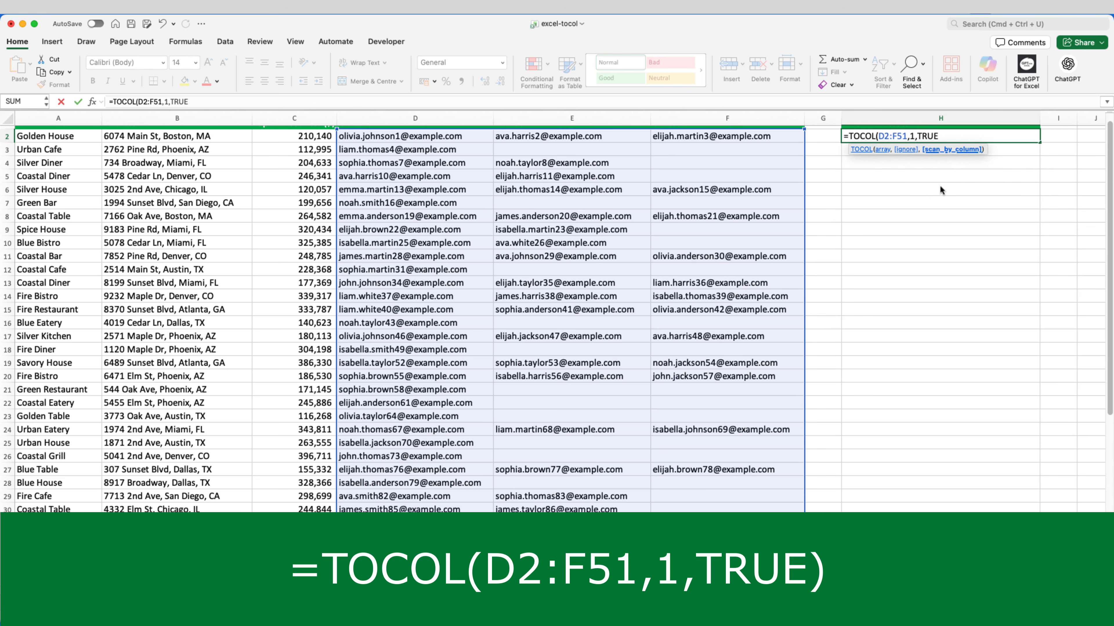
{"action": "type", "text": ")"}
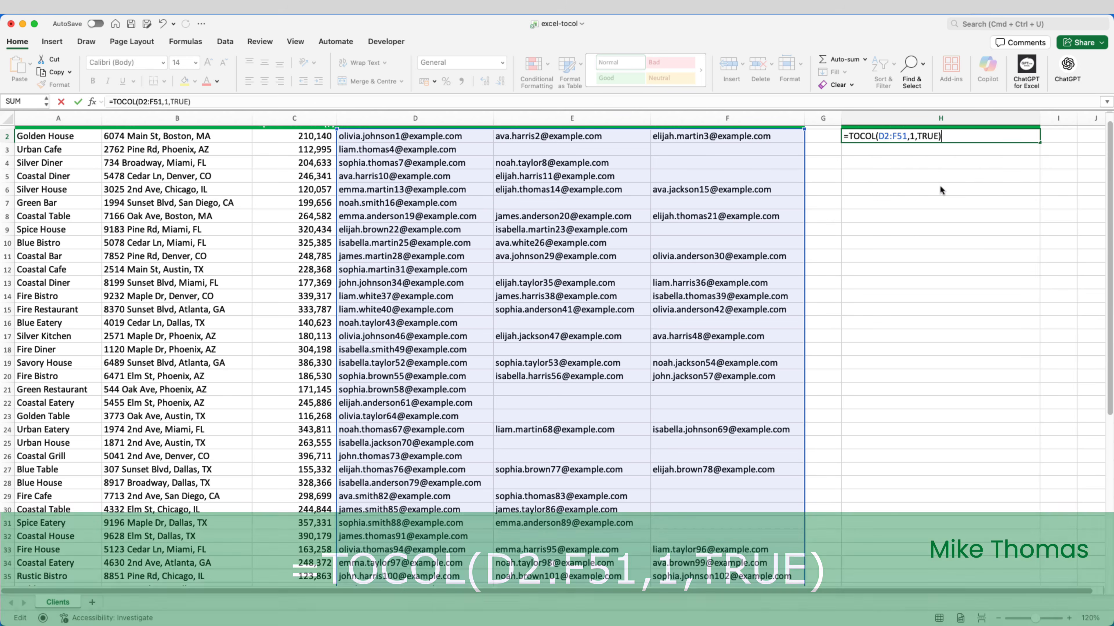
{"action": "key", "text": "Return"}
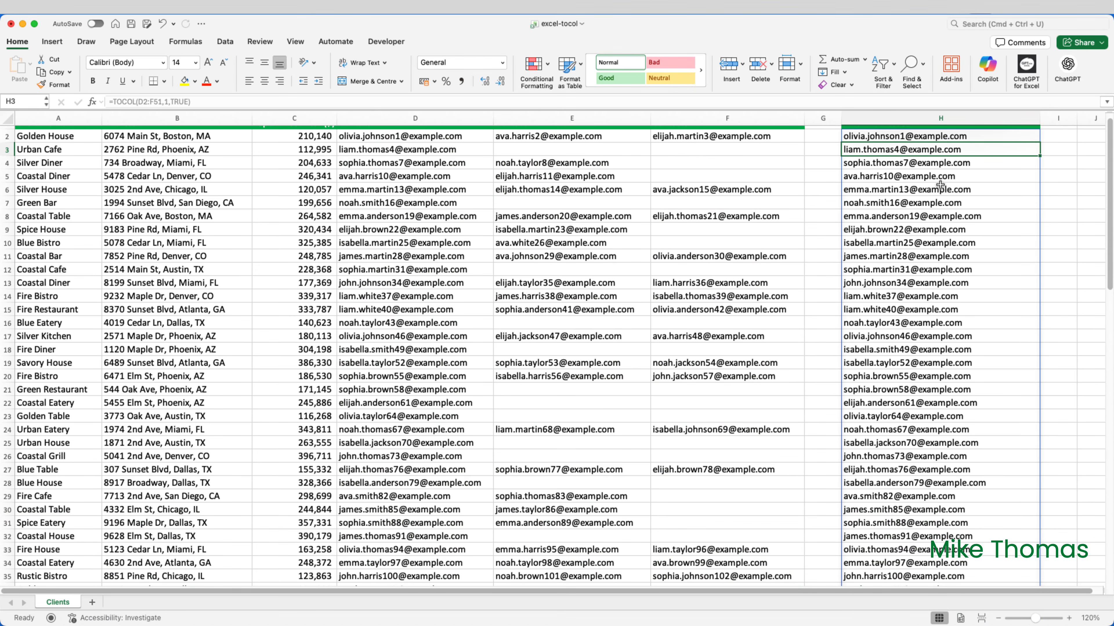
{"action": "scroll", "coordinate": [940, 186], "scroll_direction": "up", "scroll_amount": 1}
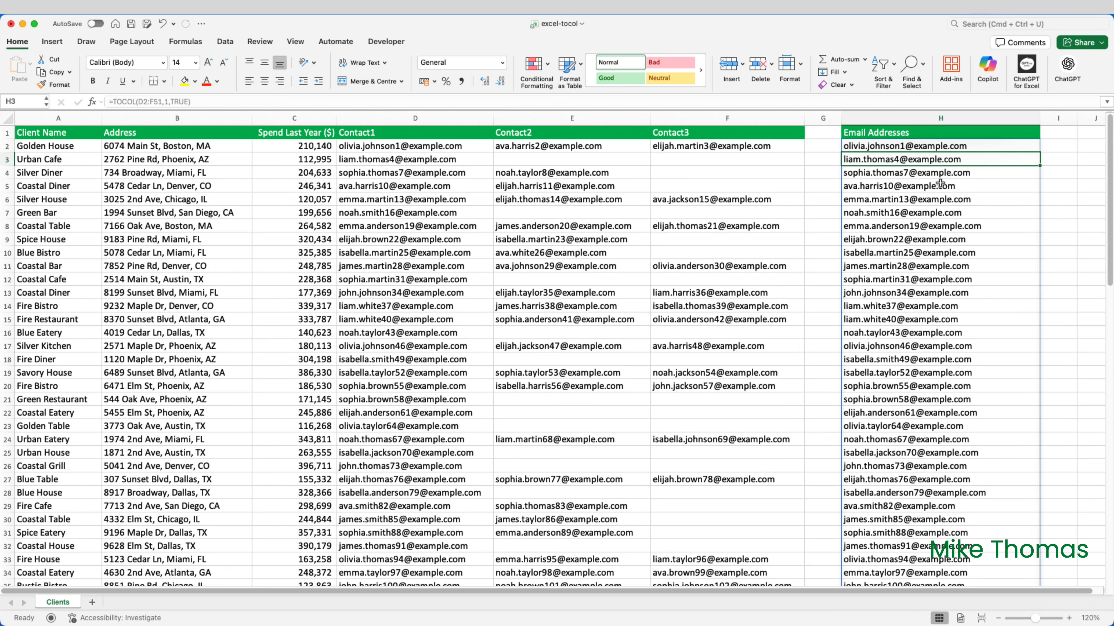
Change the scan_by_column argument of the TOCOL formula in H2 to FALSE so it scans by row.
{"action": "left_click", "coordinate": [934, 146]}
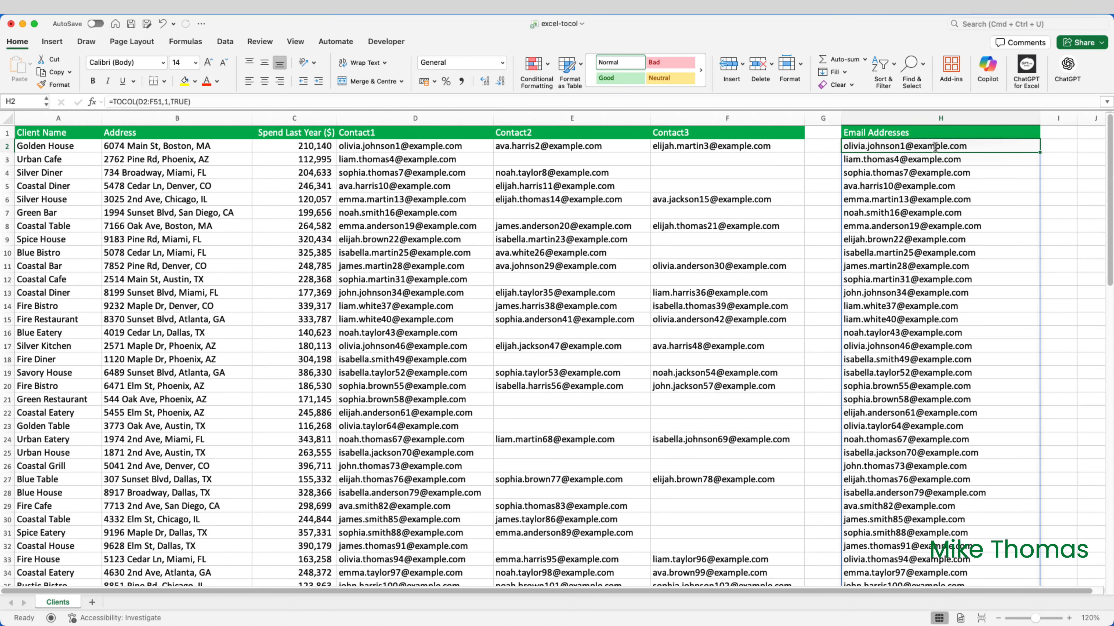
{"action": "double_click", "coordinate": [935, 146]}
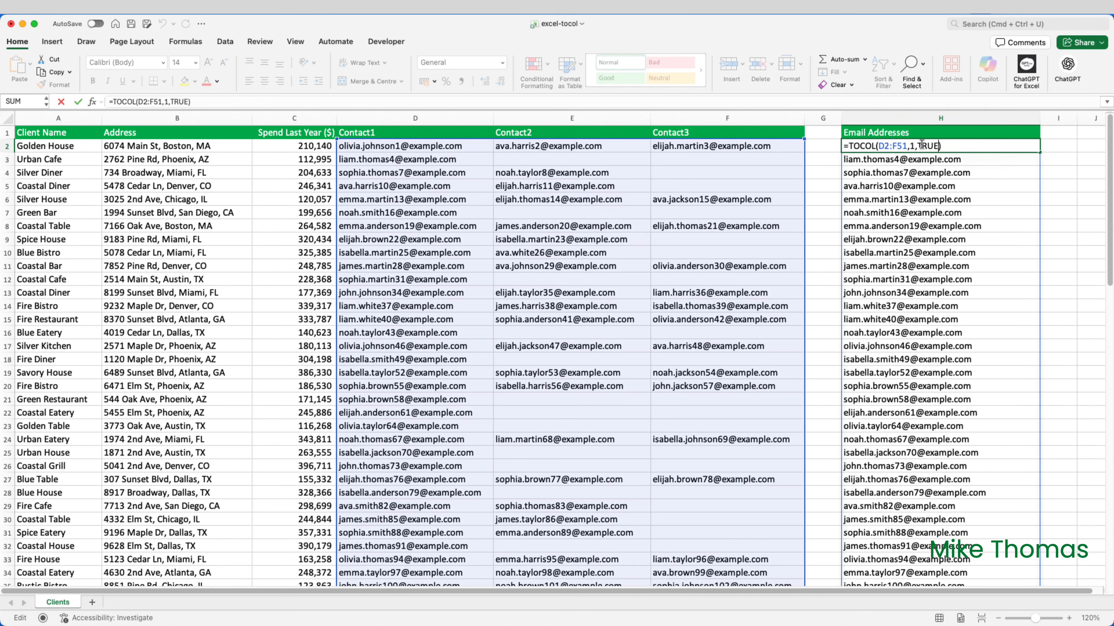
{"action": "left_click_drag", "start_coordinate": [916, 145], "coordinate": [934, 146]}
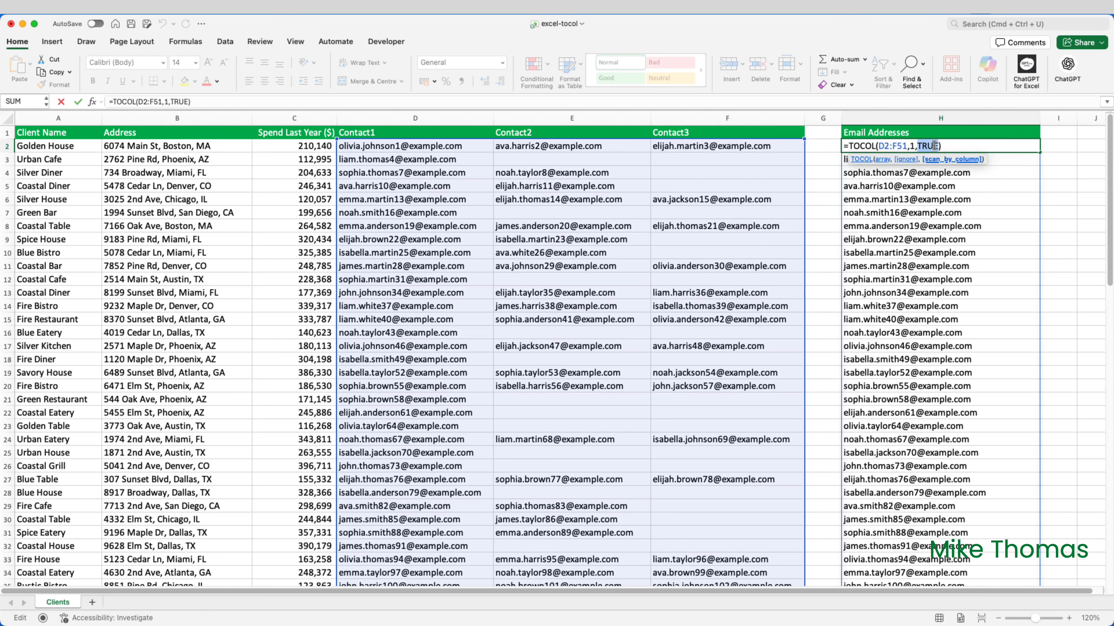
{"action": "type", "text": "FALSE"}
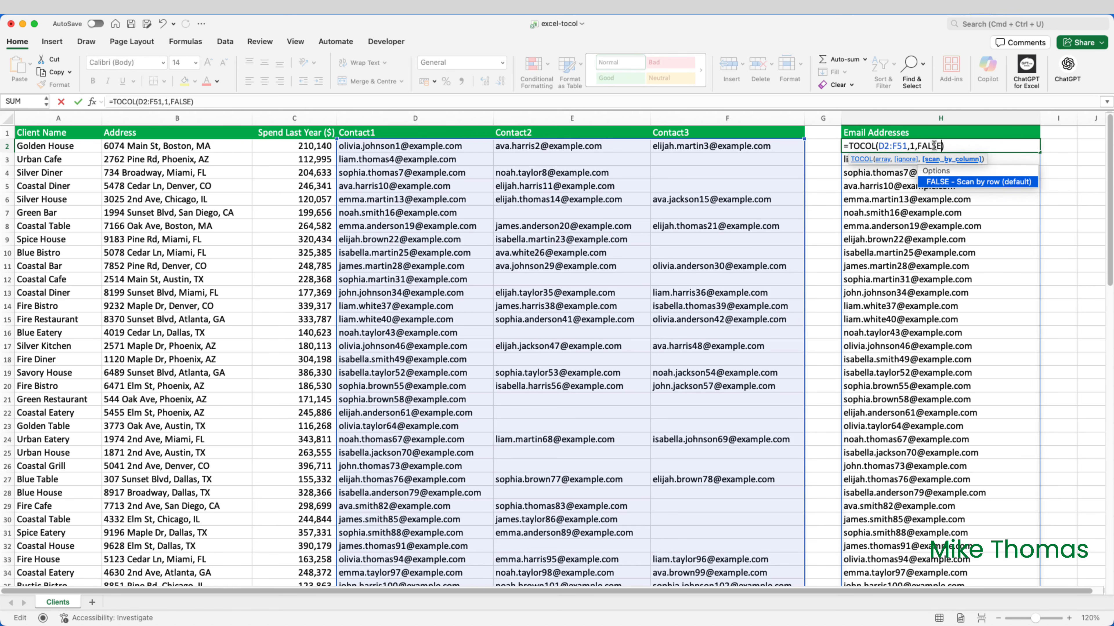
{"action": "key", "text": "Return"}
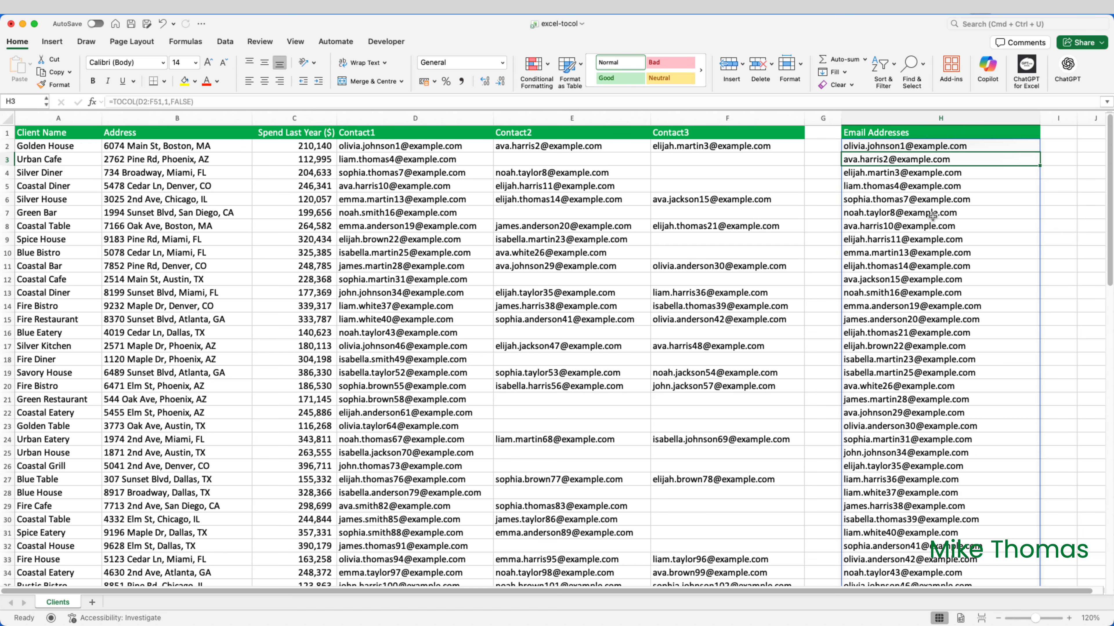
Set the scan_by_column argument of the H2 formula back to TRUE, keeping H2 selected.
{"action": "double_click", "coordinate": [941, 147]}
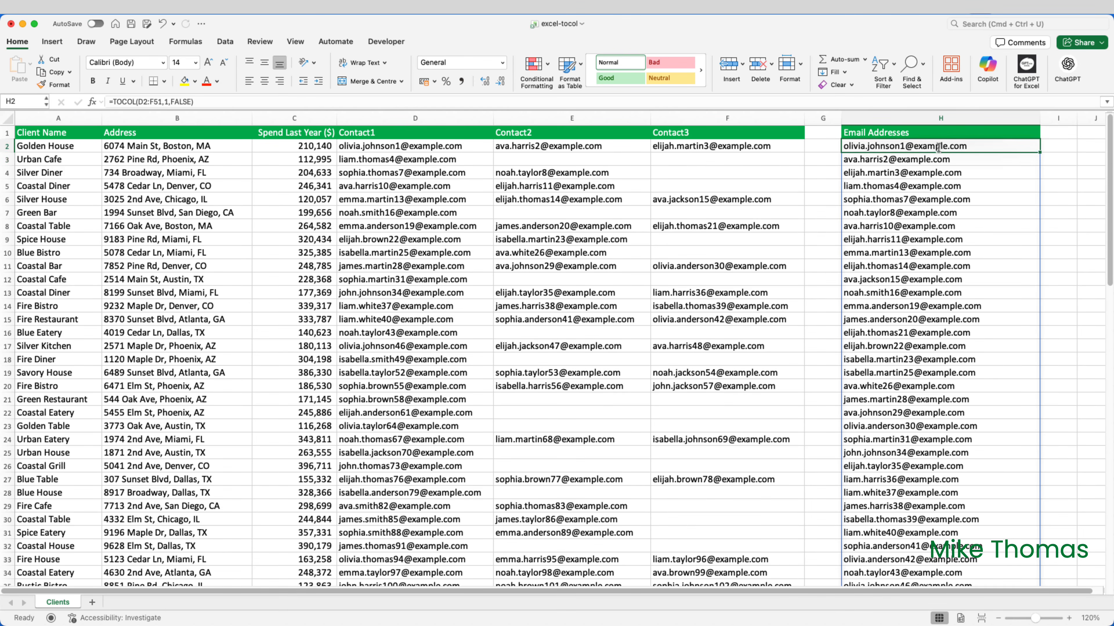
{"action": "key", "text": "BackSpace"}
{"action": "key", "text": "BackSpace"}
{"action": "key", "text": "BackSpace"}
{"action": "key", "text": "BackSpace"}
{"action": "key", "text": "BackSpace"}
{"action": "type", "text": "TRUE"}
{"action": "key", "text": "ctrl+Return"}
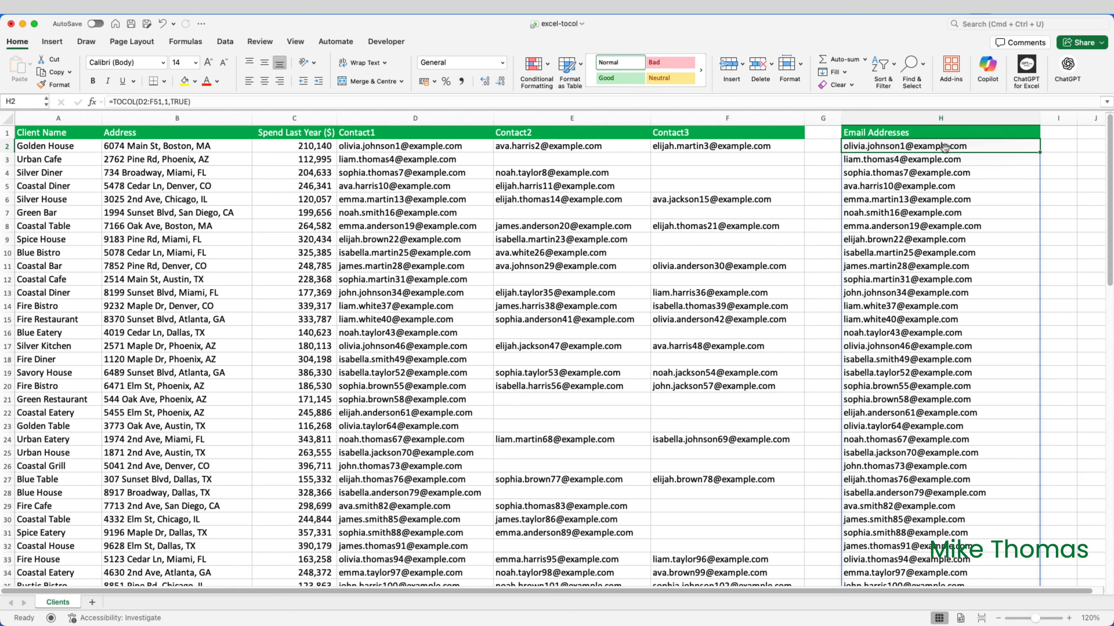
Replace the array argument of the TOCOL formula in H2 with a nested FILTER function on D2:F51.
{"action": "double_click", "coordinate": [944, 147]}
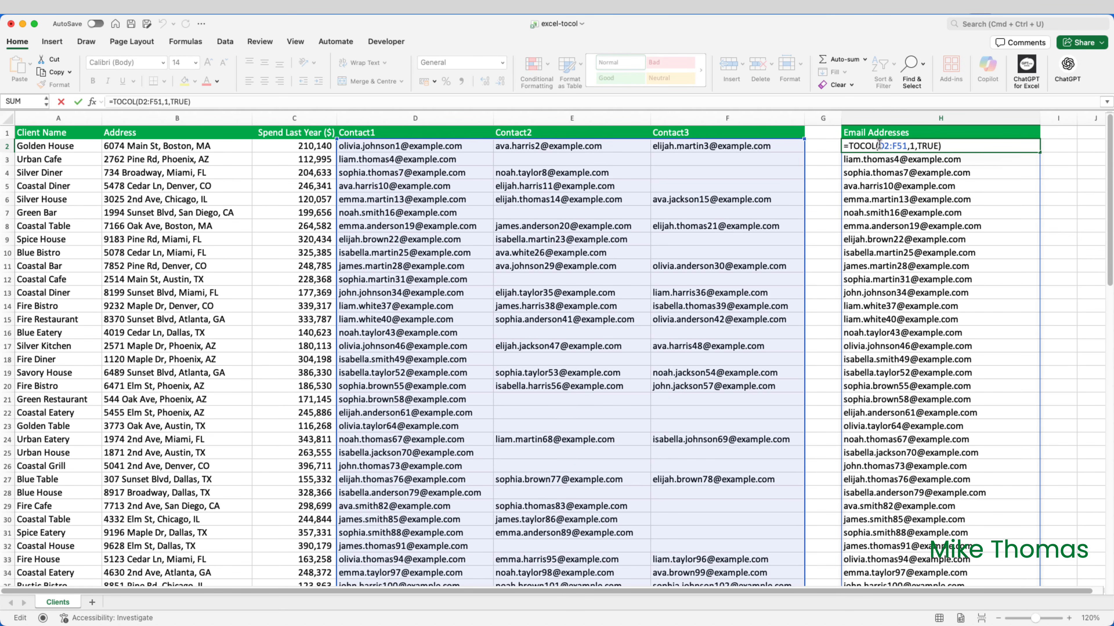
{"action": "left_click_drag", "start_coordinate": [878, 146], "coordinate": [905, 145]}
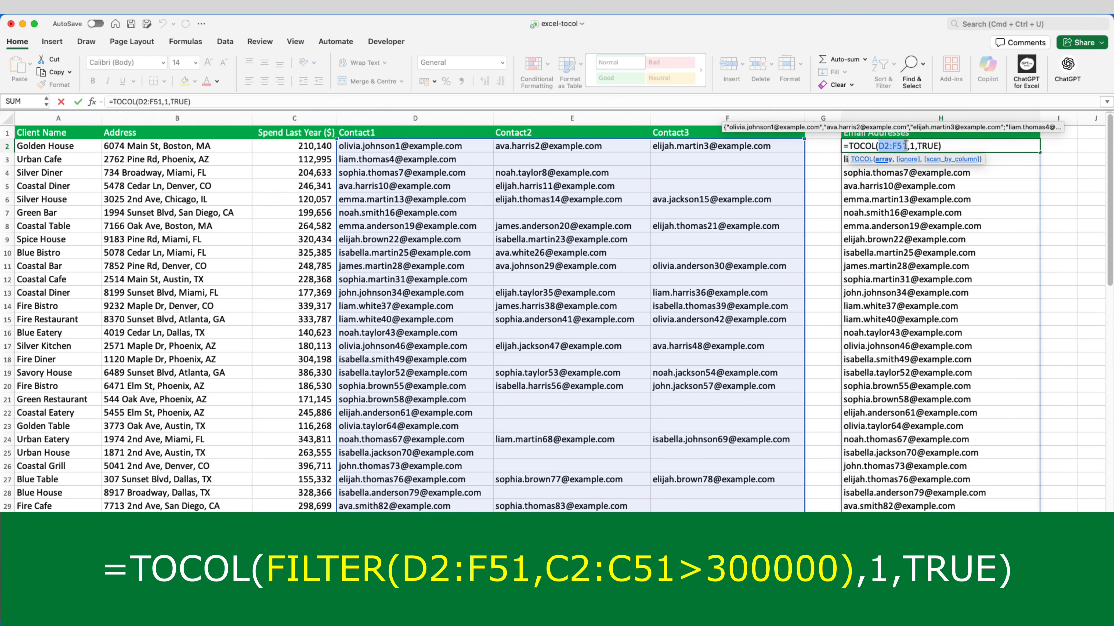
{"action": "type", "text": "FILTER"}
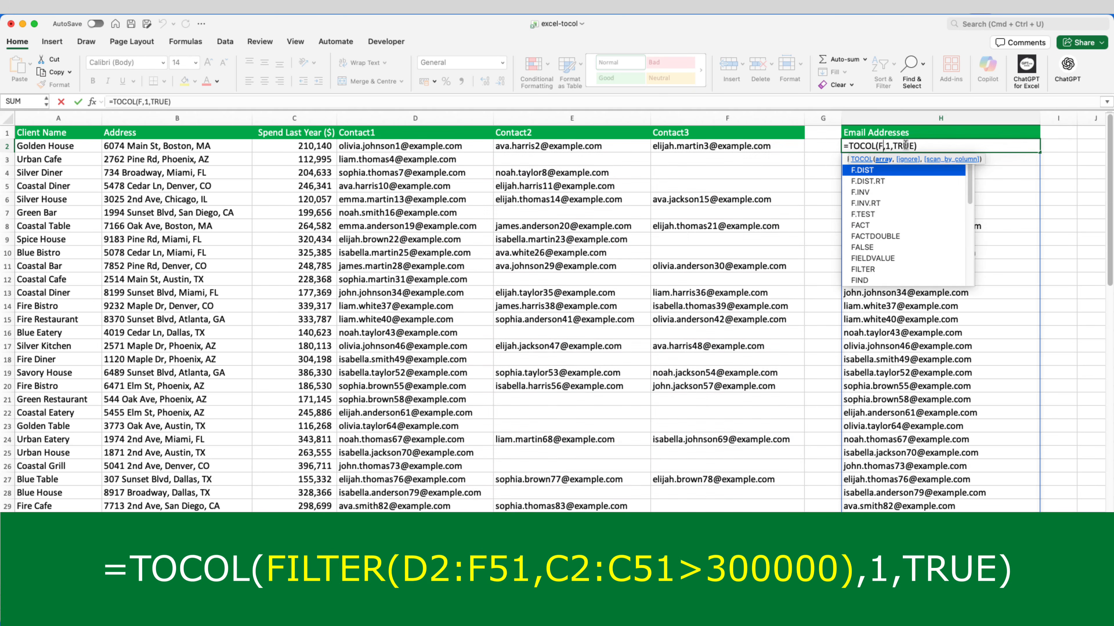
{"action": "type", "text": "("}
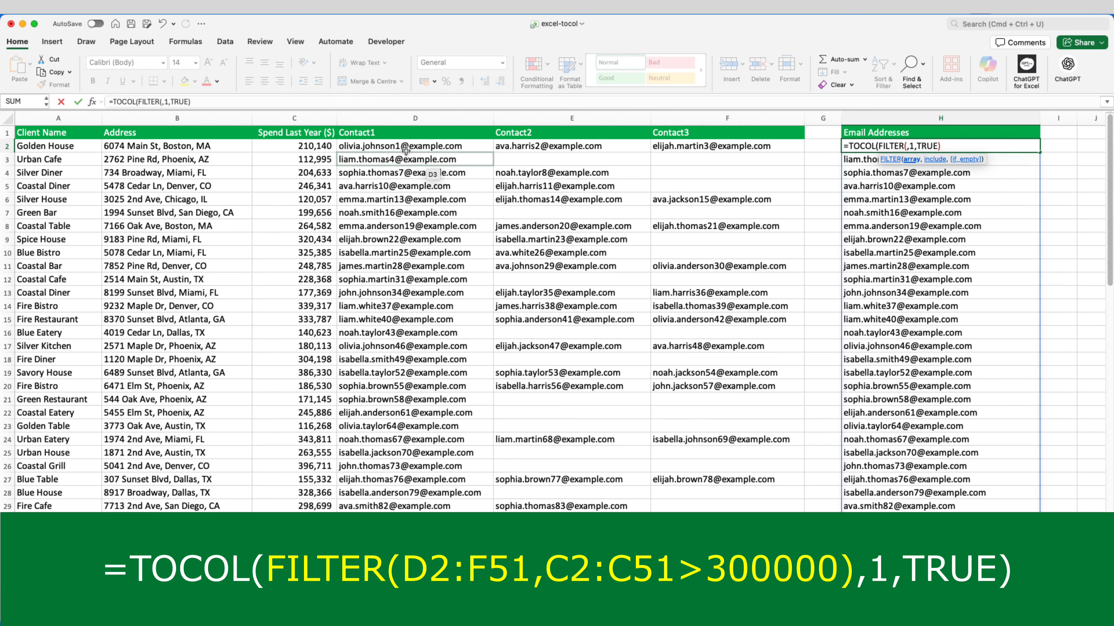
{"action": "left_click_drag", "start_coordinate": [408, 146], "coordinate": [805, 520]}
{"action": "scroll", "coordinate": [763, 450], "scroll_direction": "up", "scroll_amount": 10}
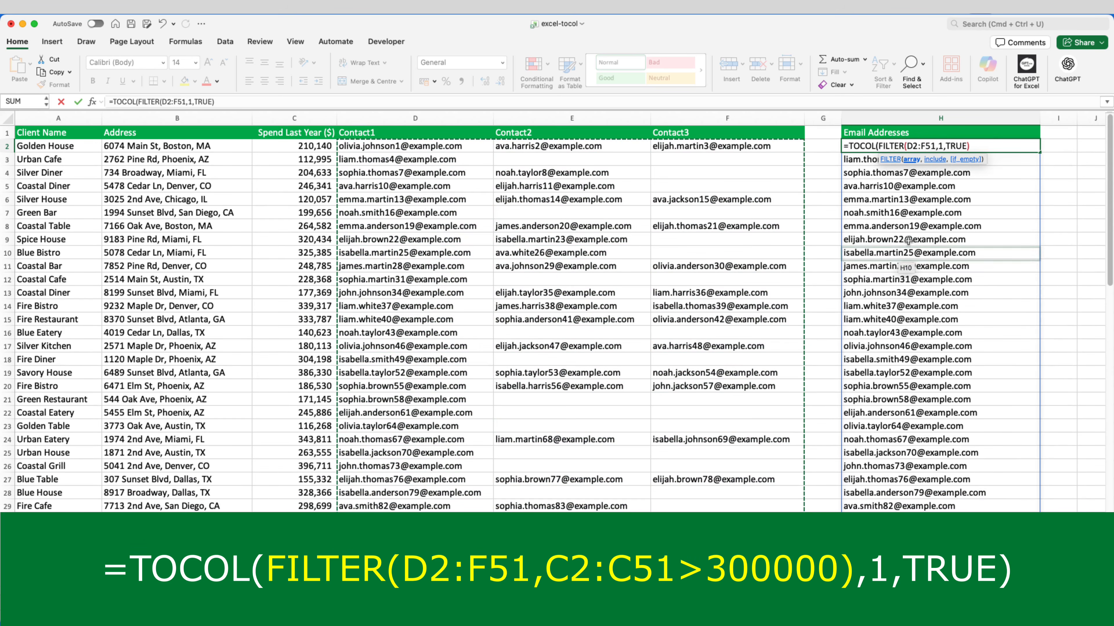
Add the include condition C2:C51>300000 to the nested FILTER, close its parenthesis and enter the formula.
{"action": "left_click", "coordinate": [937, 148]}
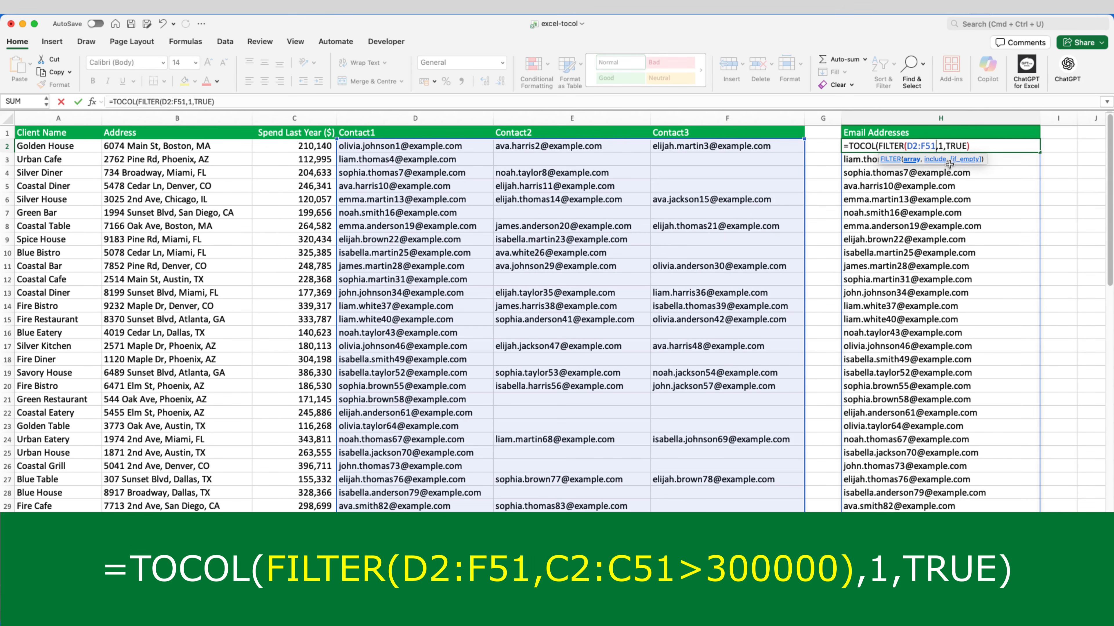
{"action": "type", "text": ","}
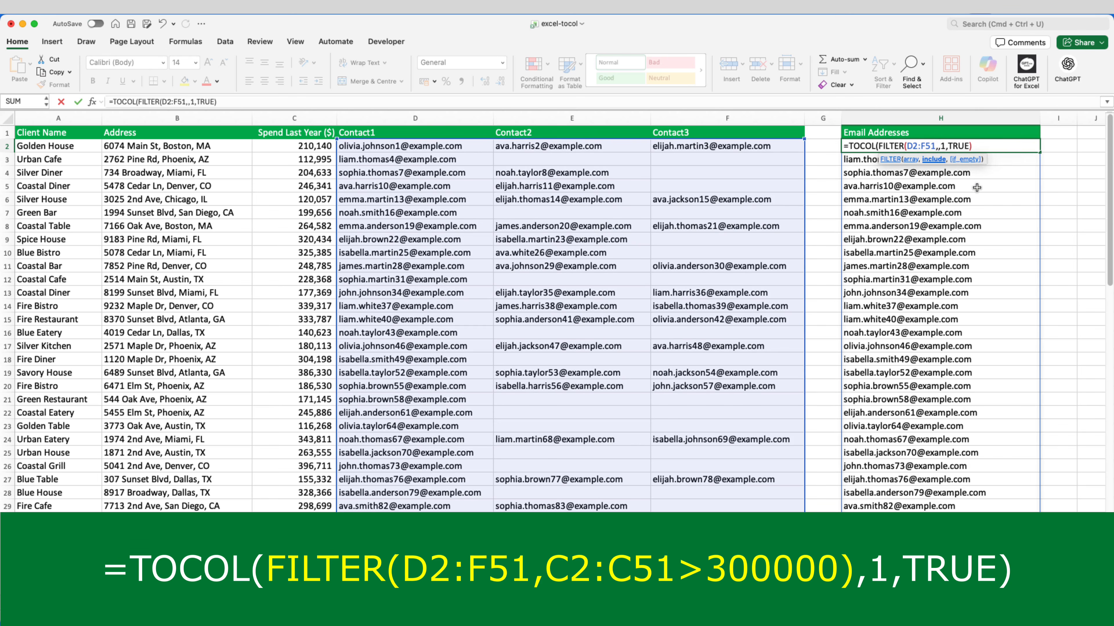
{"action": "type", "text": "C"}
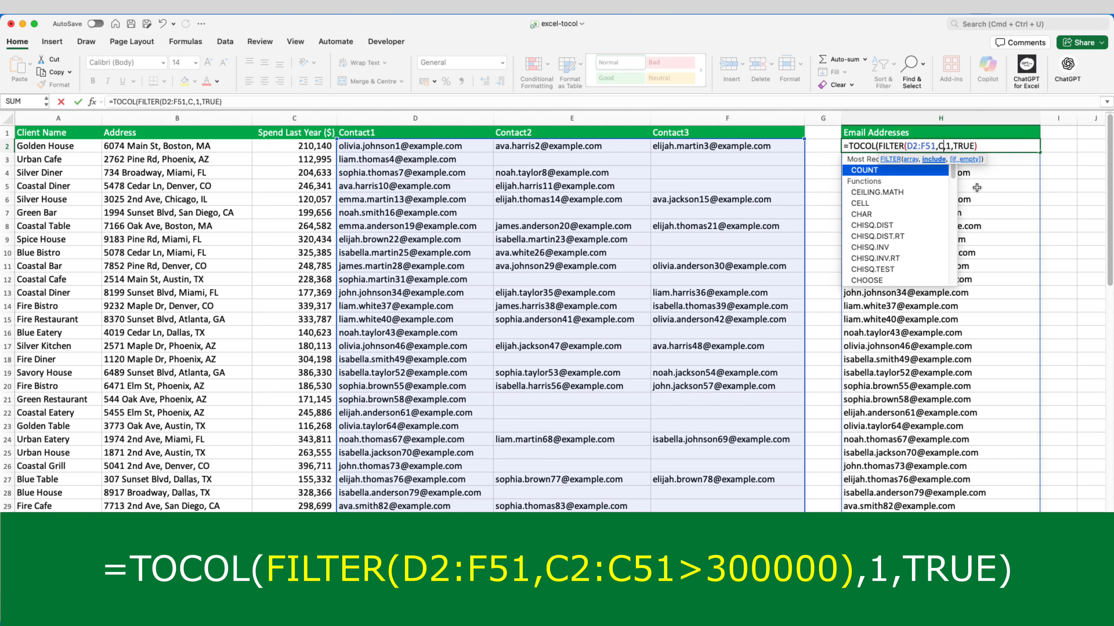
{"action": "type", "text": "2:C"}
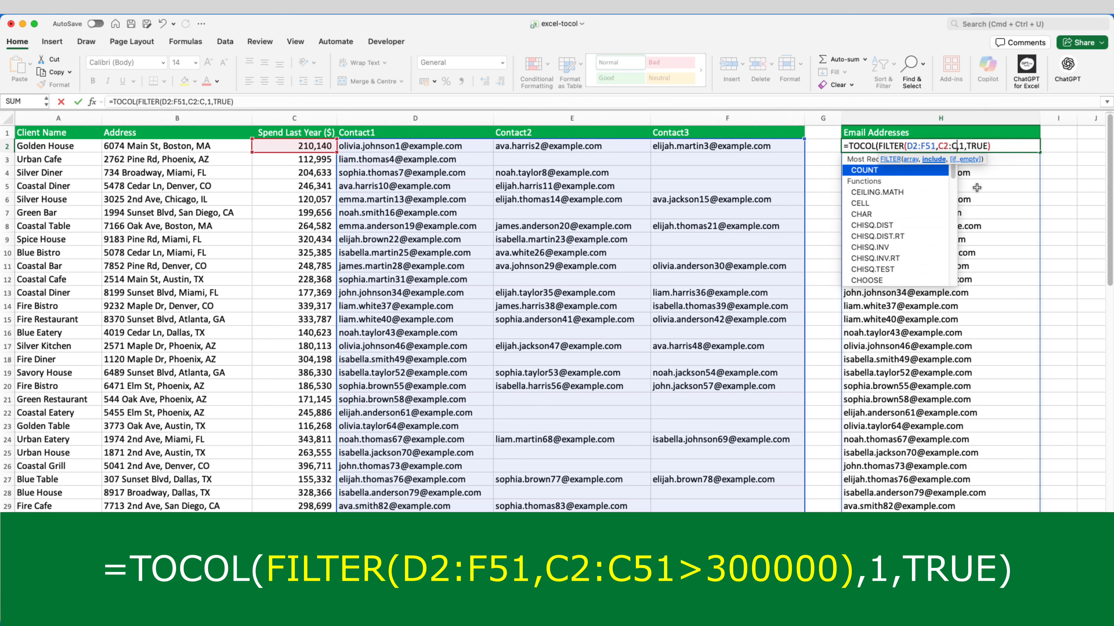
{"action": "type", "text": "51"}
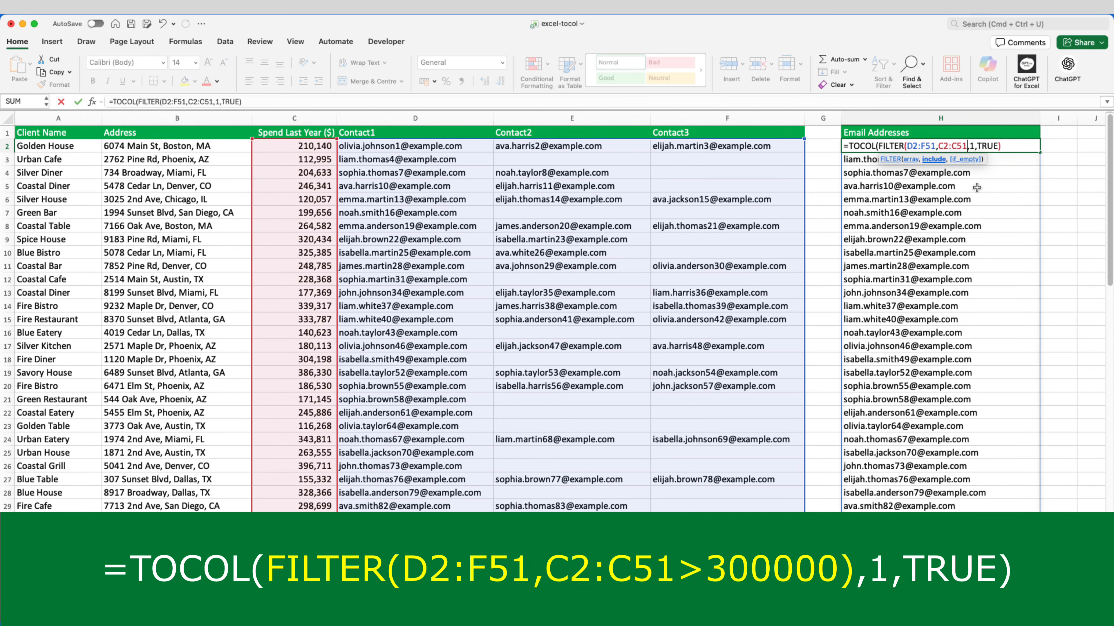
{"action": "type", "text": ">300000)"}
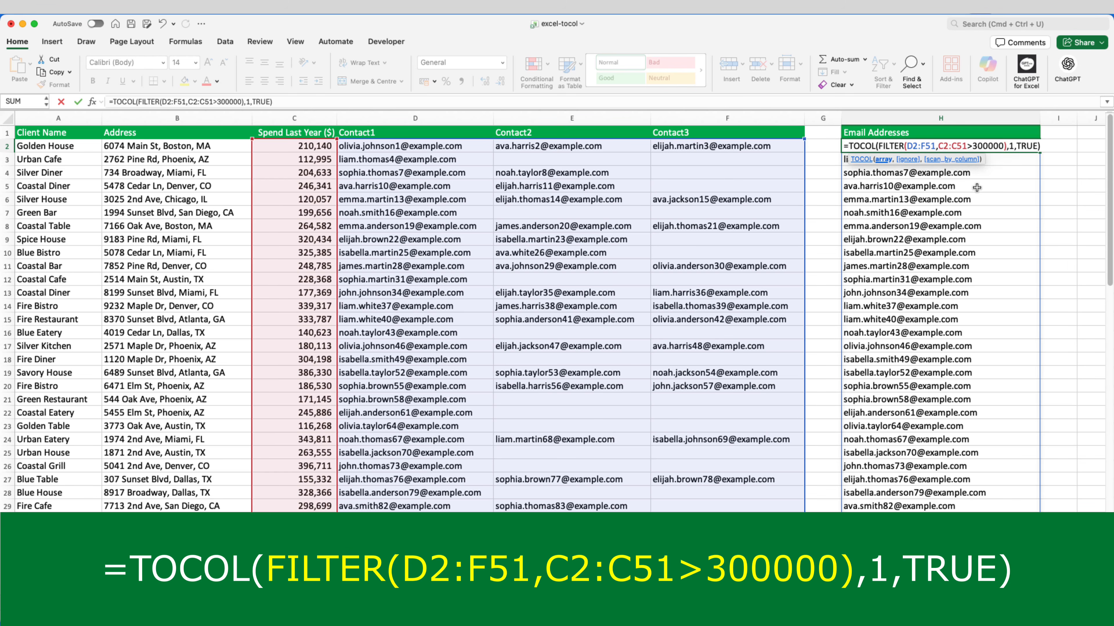
{"action": "key", "text": "Return"}
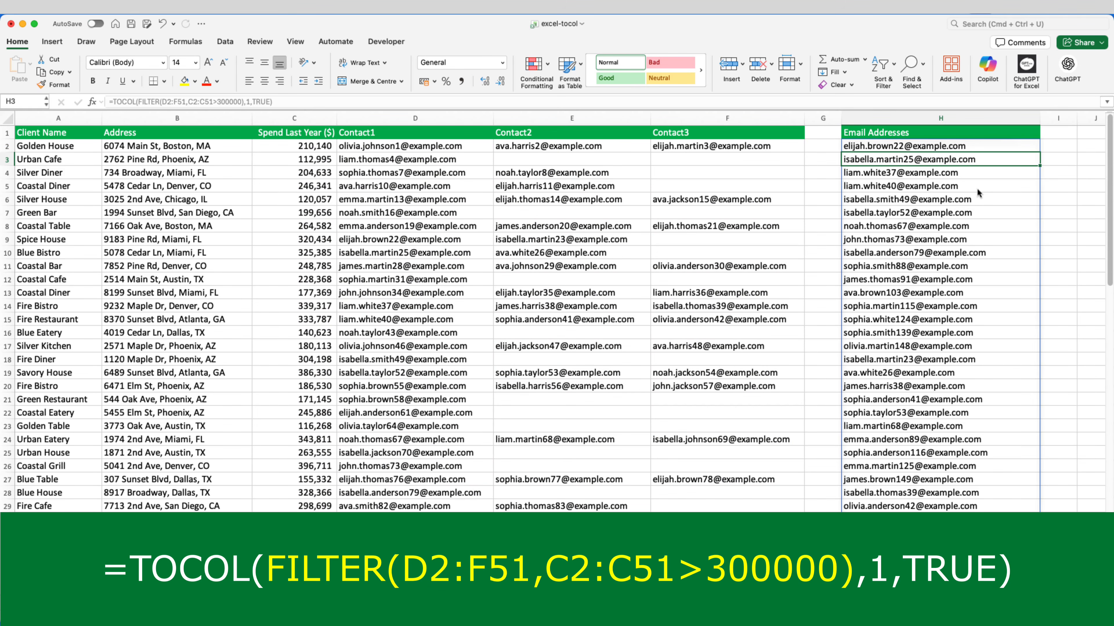